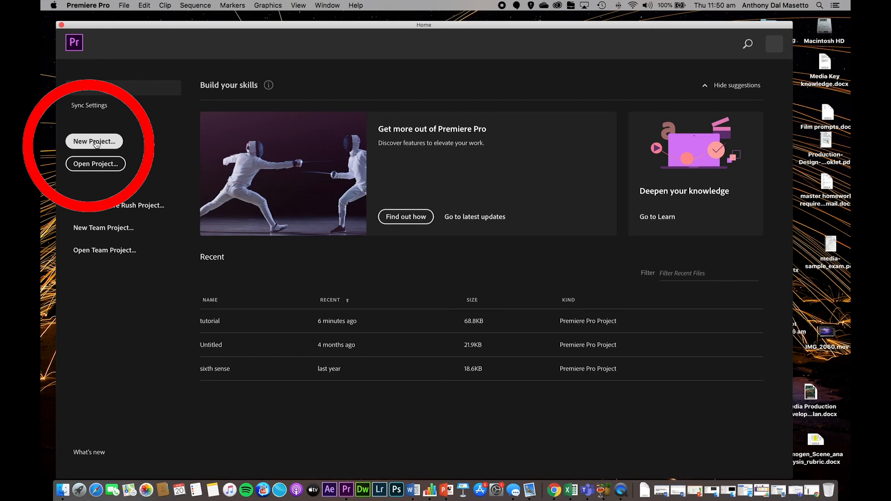
- Create a new project named Test, saved in the Desktop folder
{"action": "left_click", "coordinate": [95, 143]}
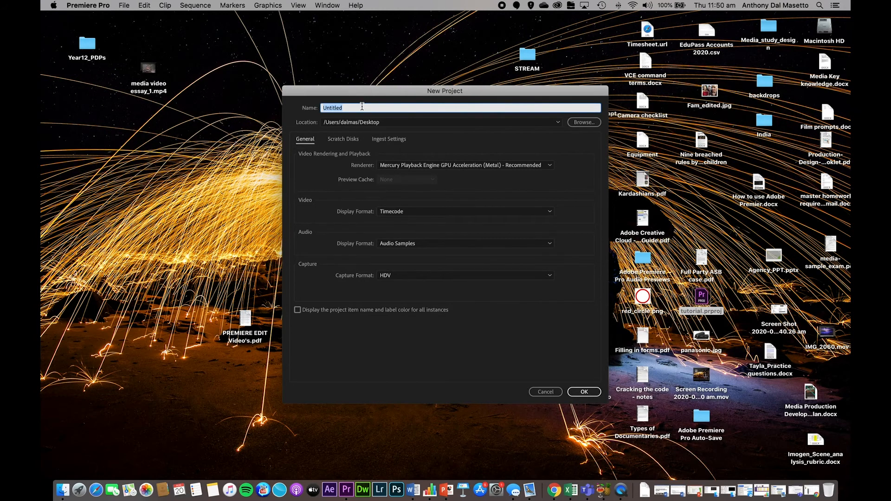
{"action": "type", "text": "Test"}
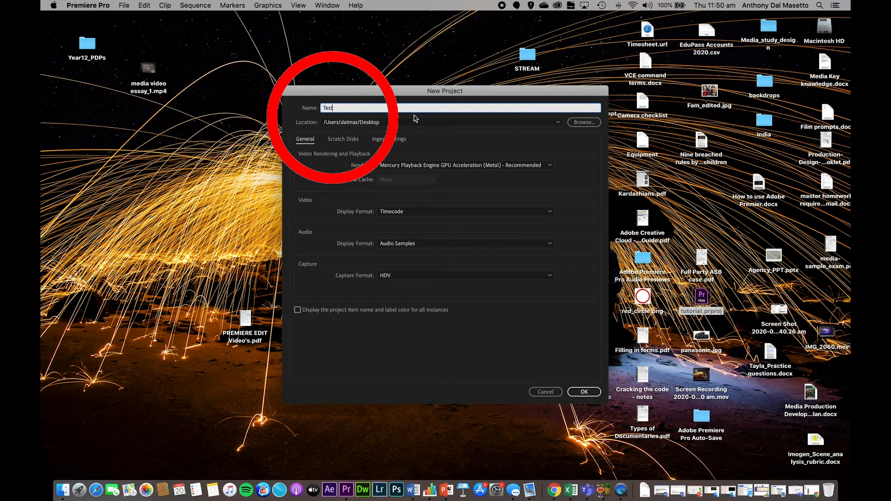
{"action": "left_click", "coordinate": [584, 126]}
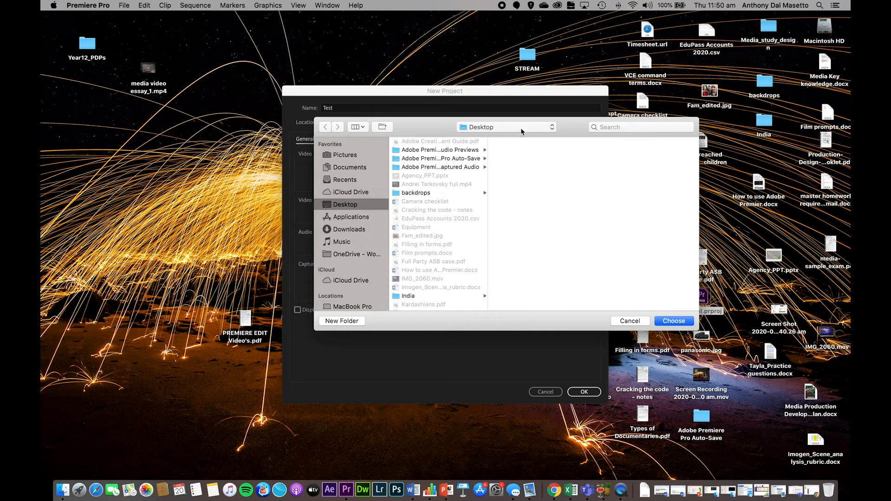
{"action": "left_click", "coordinate": [682, 323]}
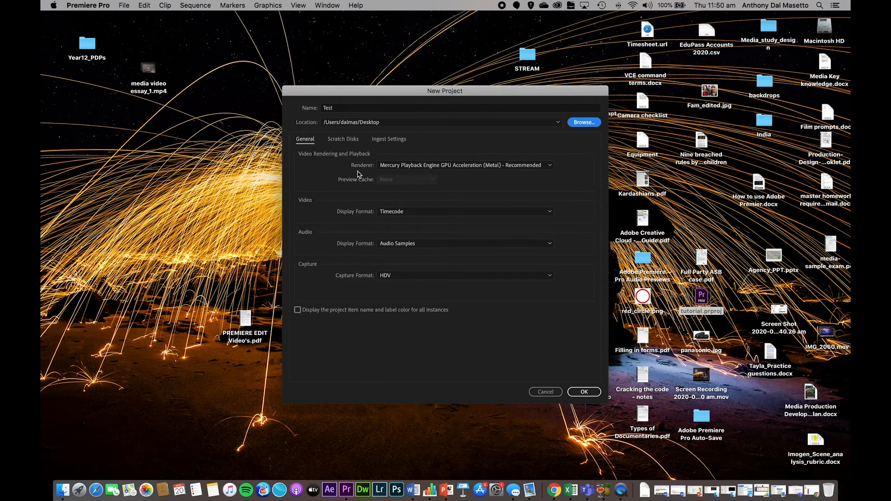
{"action": "left_click", "coordinate": [588, 394]}
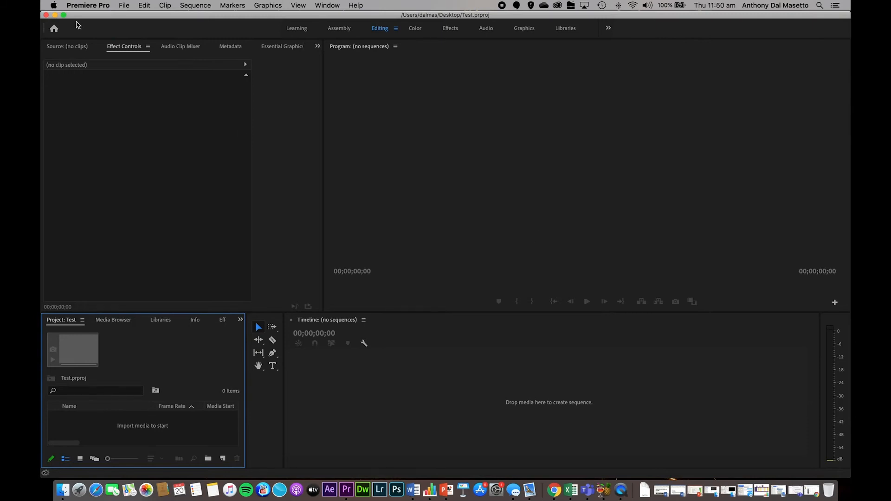
- Import the clips THE_SIXTH_SENSE_ch1.mp4 through THE_SIXTH_SENSE_ch19.mp4 from the Sixth_sense_chapters folder on the Desktop
{"action": "left_click", "coordinate": [124, 6]}
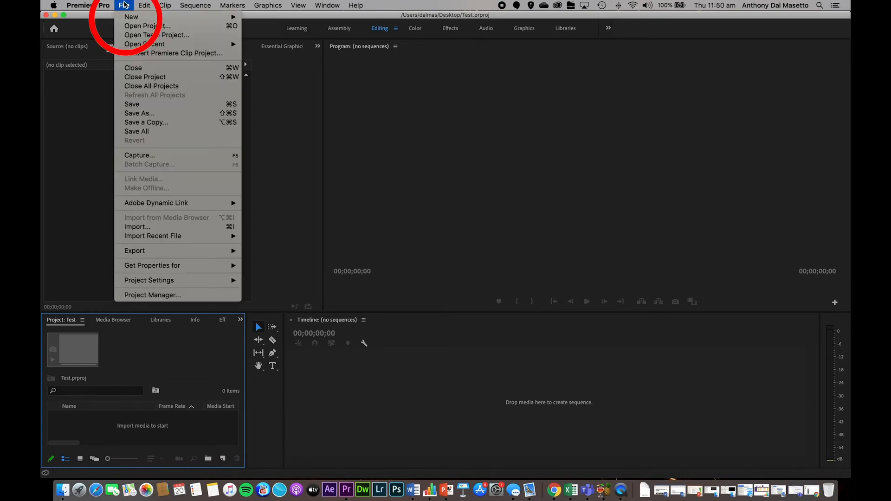
{"action": "left_click", "coordinate": [148, 227]}
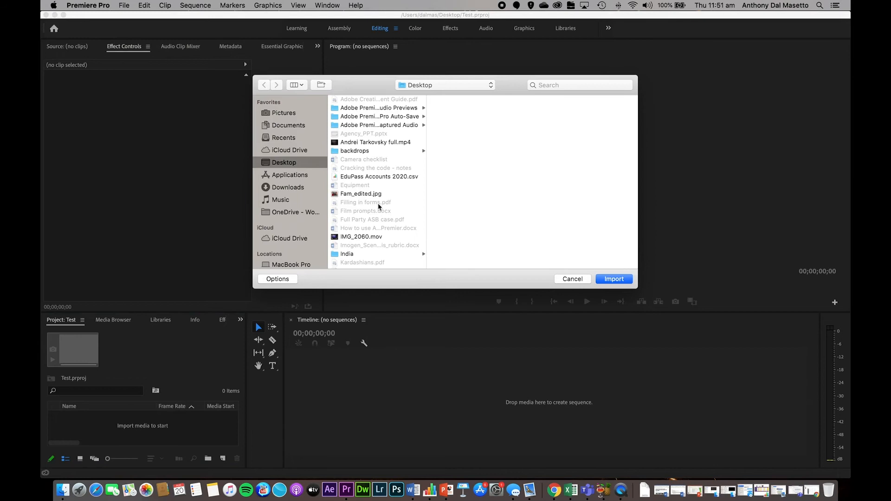
{"action": "scroll", "coordinate": [379, 206], "scroll_direction": "down", "scroll_amount": 10}
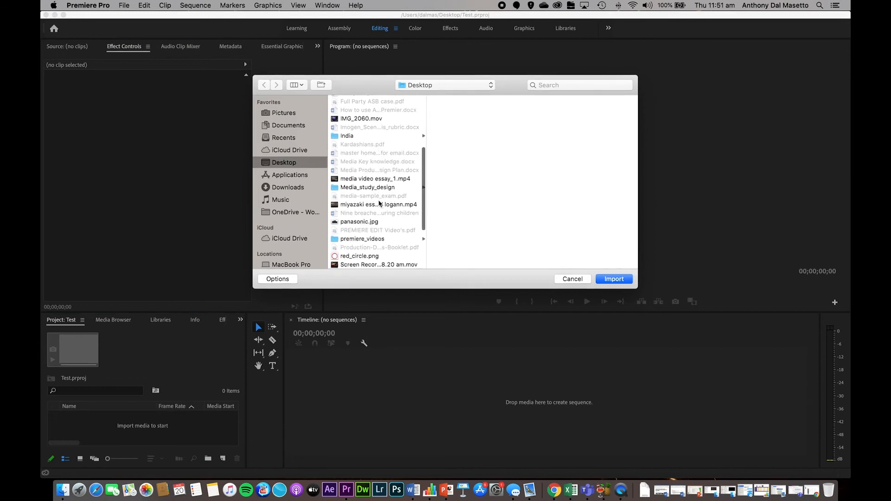
{"action": "scroll", "coordinate": [379, 203], "scroll_direction": "down", "scroll_amount": 7}
{"action": "left_click", "coordinate": [379, 196]}
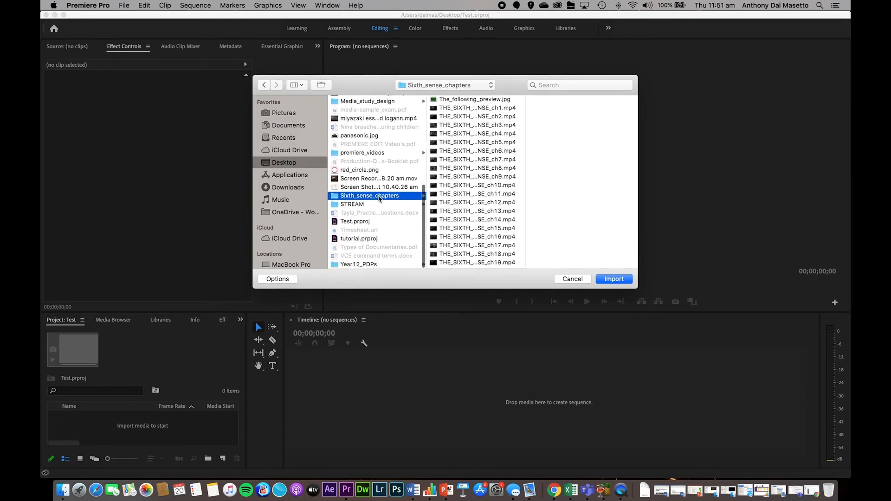
{"action": "left_click", "coordinate": [466, 108]}
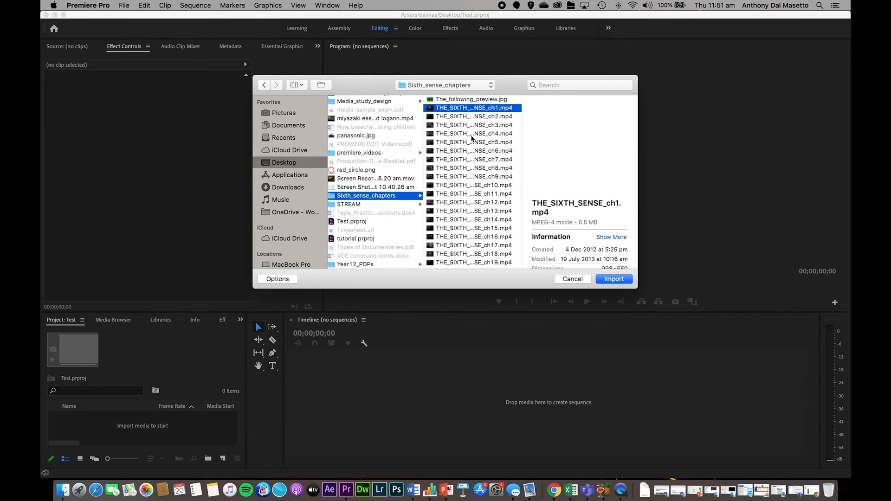
{"action": "left_click", "coordinate": [463, 265], "text": "shift"}
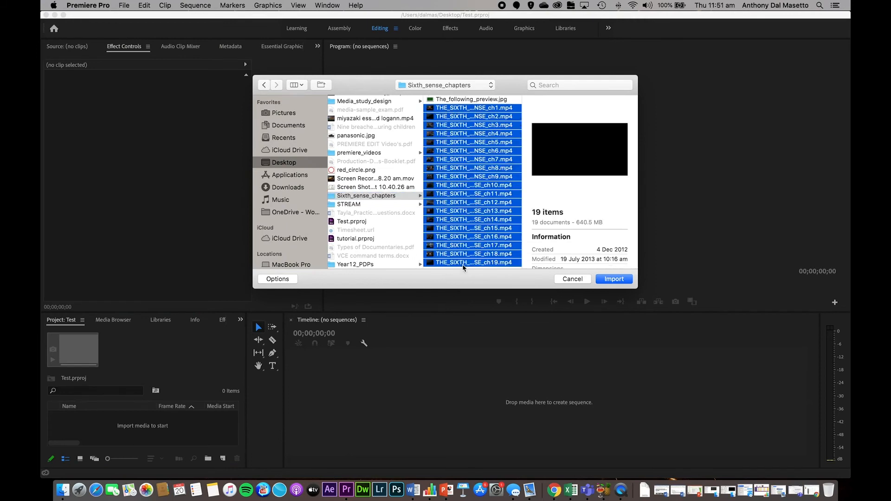
{"action": "left_click", "coordinate": [603, 281]}
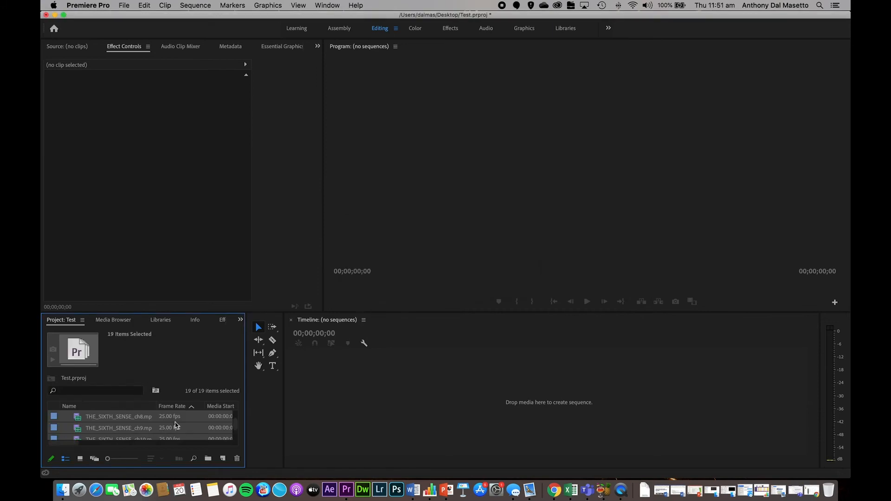
- Sort the imported clips by name and look through the project's clip list
{"action": "left_click", "coordinate": [127, 394]}
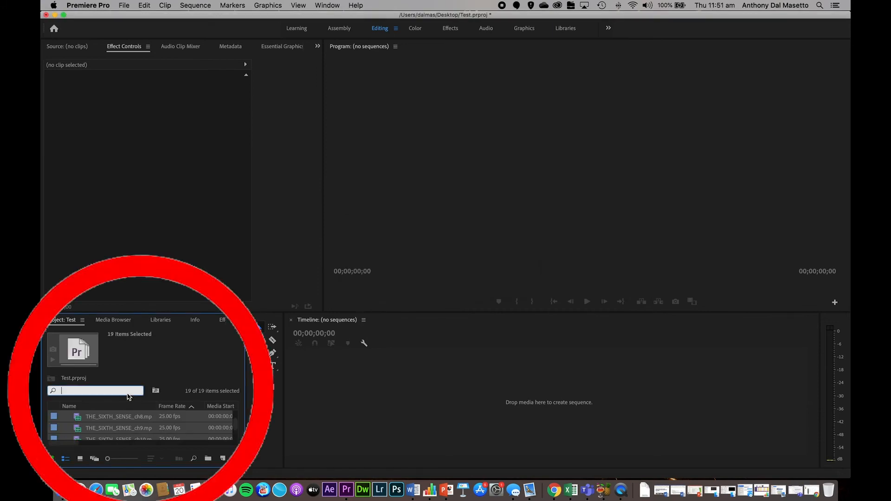
{"action": "left_click", "coordinate": [125, 427]}
{"action": "scroll", "coordinate": [125, 426], "scroll_direction": "up", "scroll_amount": 3}
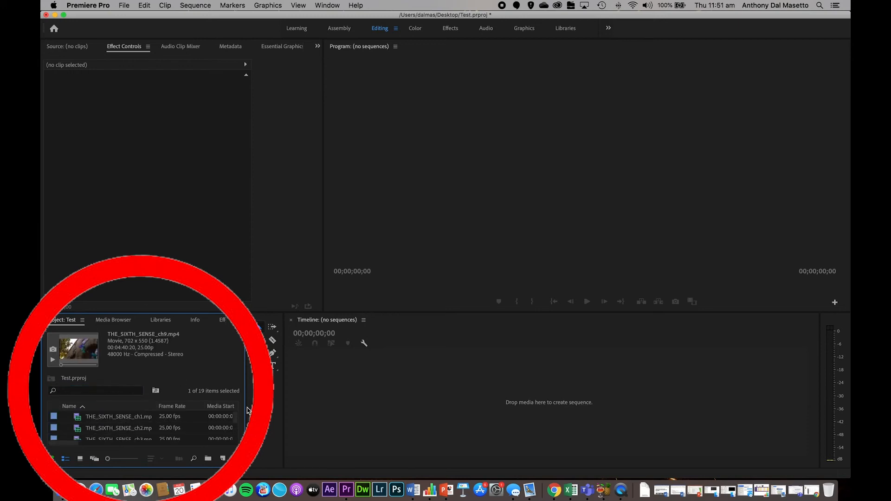
{"action": "scroll", "coordinate": [127, 429], "scroll_direction": "down", "scroll_amount": 5}
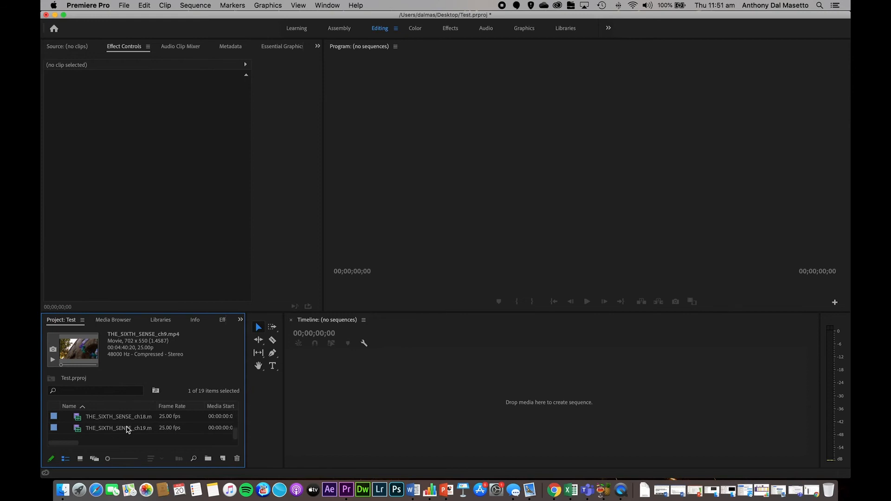
{"action": "scroll", "coordinate": [128, 429], "scroll_direction": "up", "scroll_amount": 5}
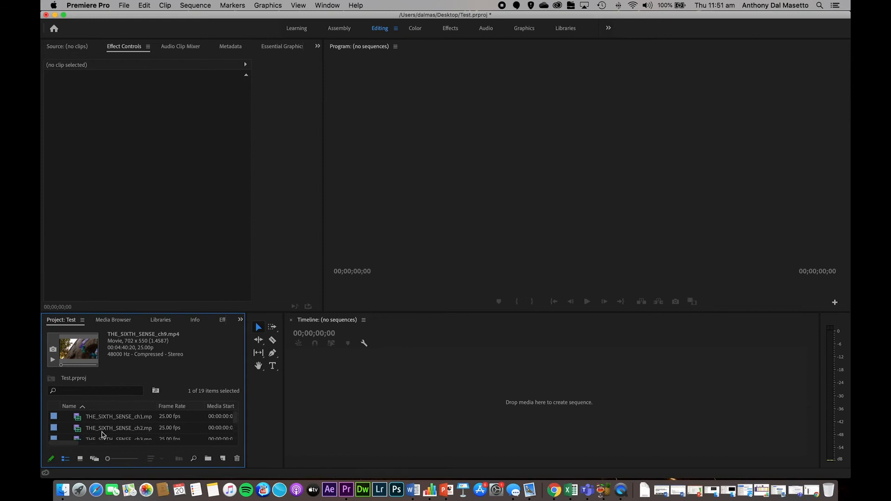
- Create a sequence from THE_SIXTH_SENSE_ch2.mp4 on the empty timeline, and delete the whole clip from it
{"action": "left_click", "coordinate": [405, 419]}
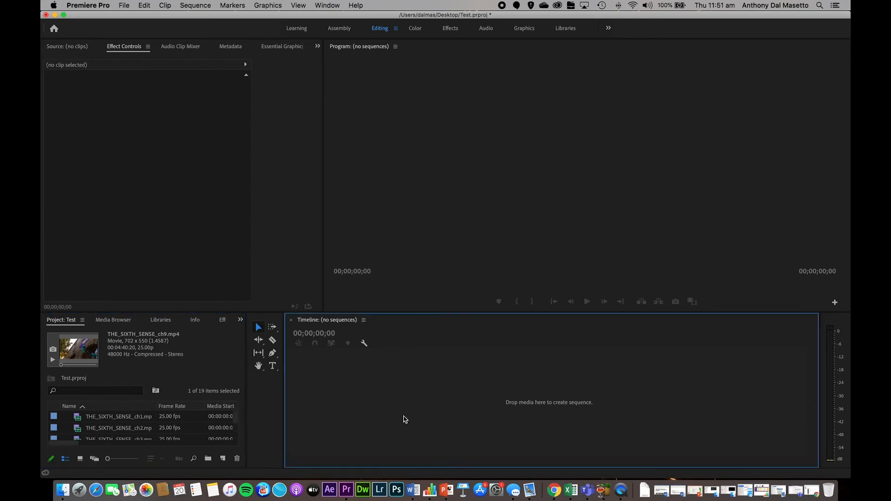
{"action": "left_click", "coordinate": [79, 431]}
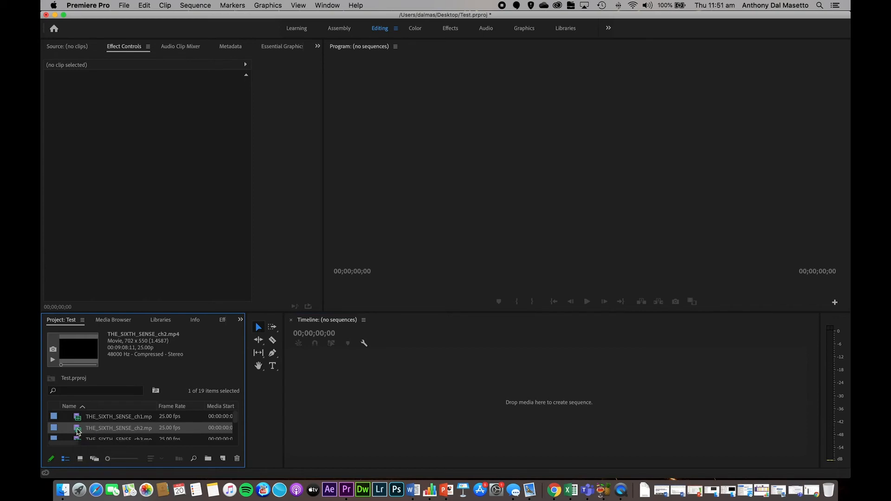
{"action": "left_click_drag", "start_coordinate": [78, 432], "coordinate": [498, 400]}
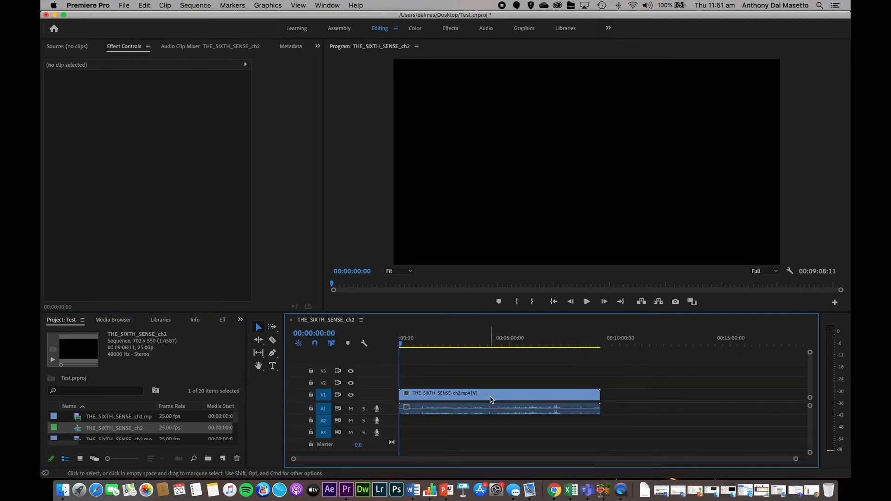
{"action": "left_click", "coordinate": [491, 399]}
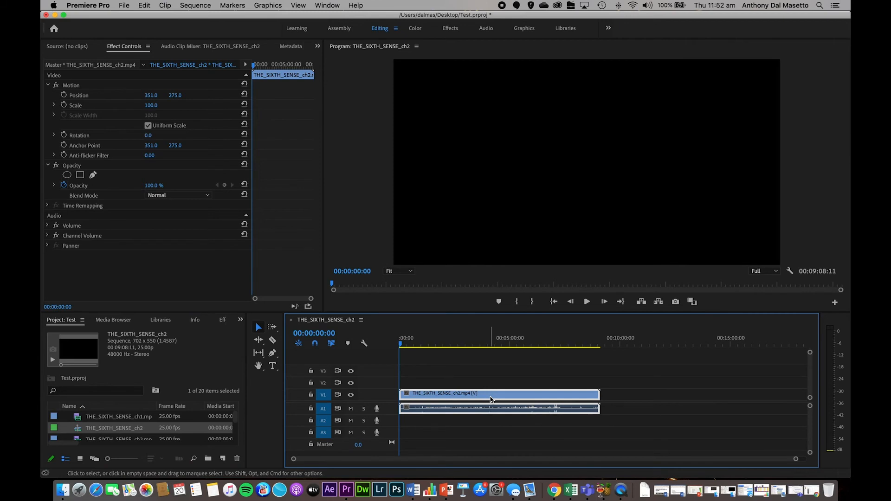
{"action": "key", "text": "Delete"}
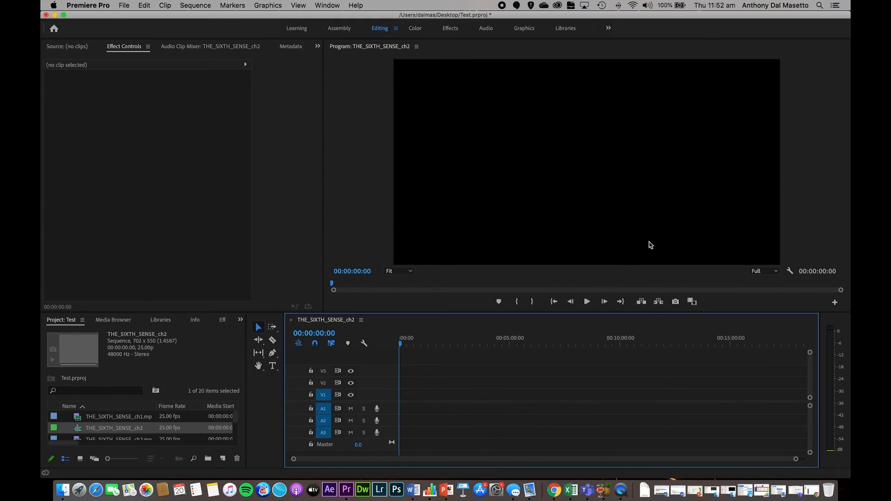
- Open THE_SIXTH_SENSE_ch4.mp4 in the Source monitor and widen that monitor
{"action": "left_click", "coordinate": [63, 48]}
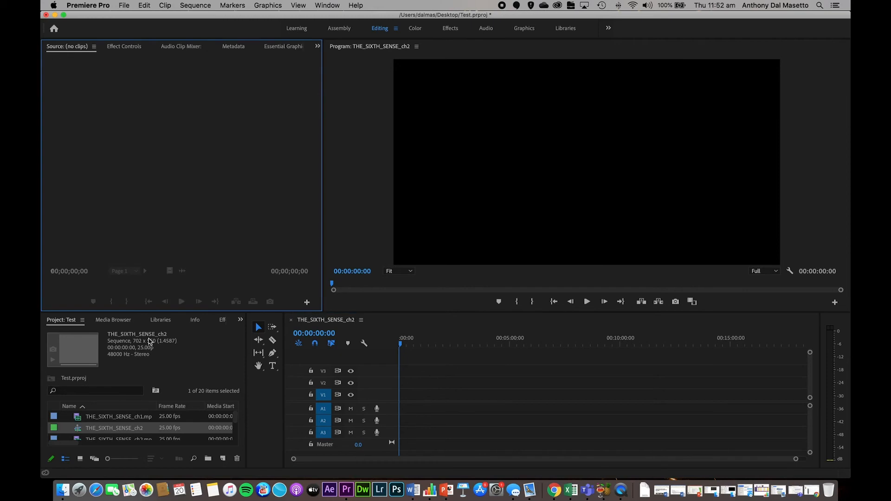
{"action": "left_click", "coordinate": [131, 419]}
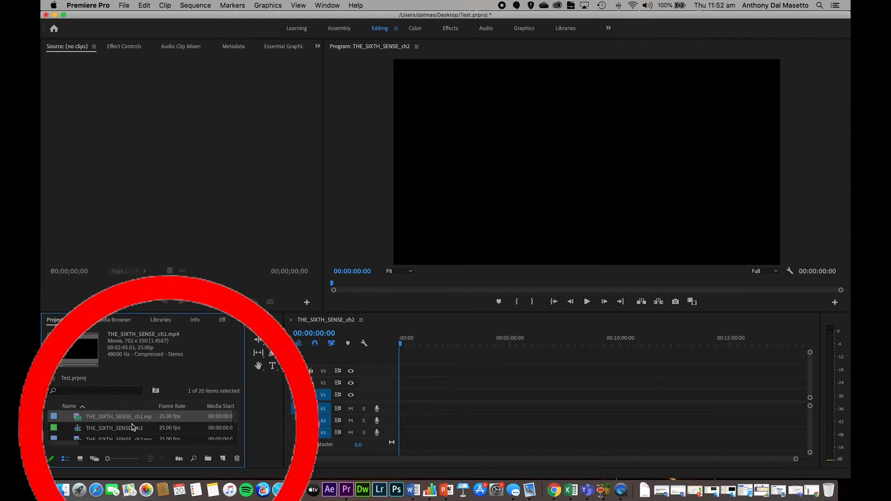
{"action": "scroll", "coordinate": [132, 426], "scroll_direction": "down", "scroll_amount": 4}
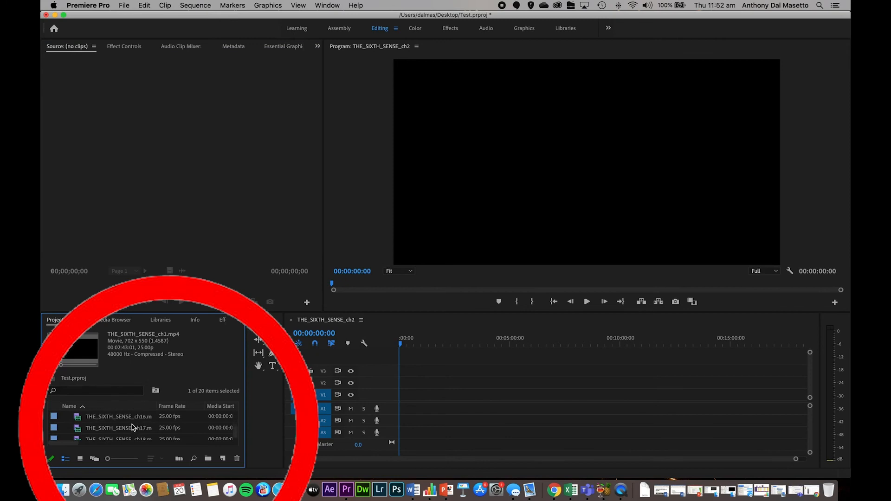
{"action": "scroll", "coordinate": [133, 427], "scroll_direction": "down", "scroll_amount": 1}
{"action": "scroll", "coordinate": [133, 427], "scroll_direction": "up", "scroll_amount": 2}
{"action": "left_click", "coordinate": [82, 421]}
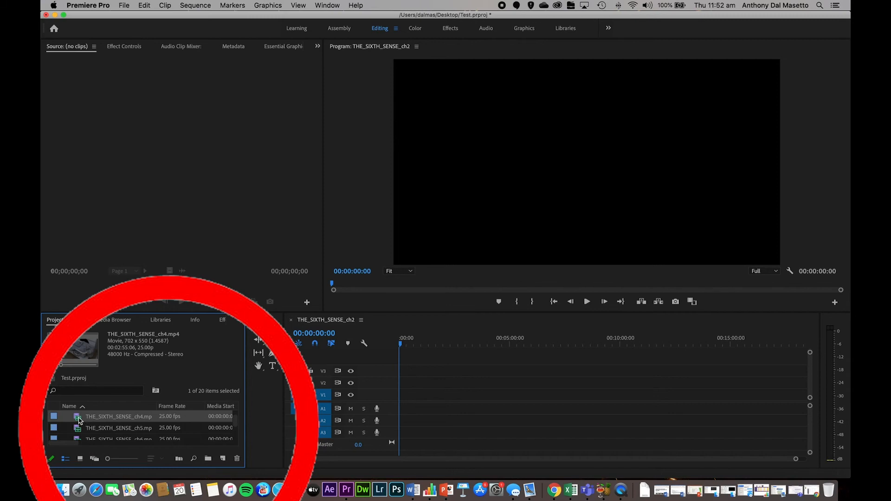
{"action": "double_click", "coordinate": [80, 421]}
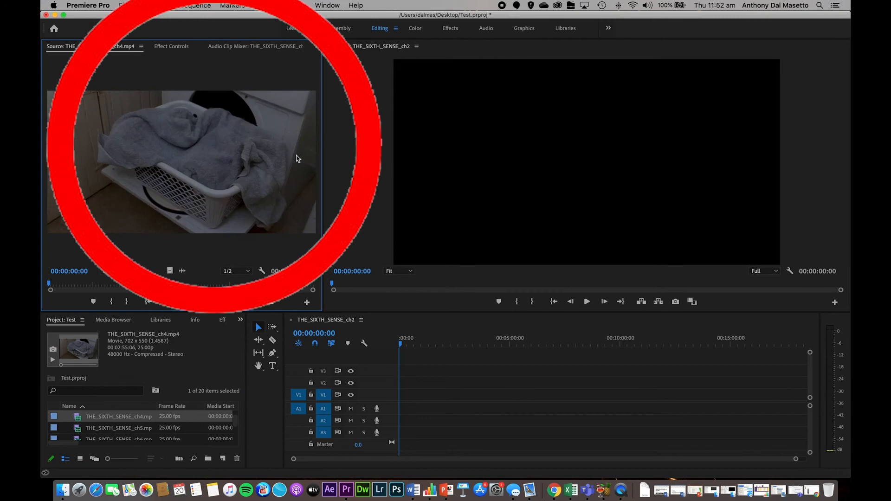
{"action": "left_click_drag", "start_coordinate": [324, 233], "coordinate": [383, 233]}
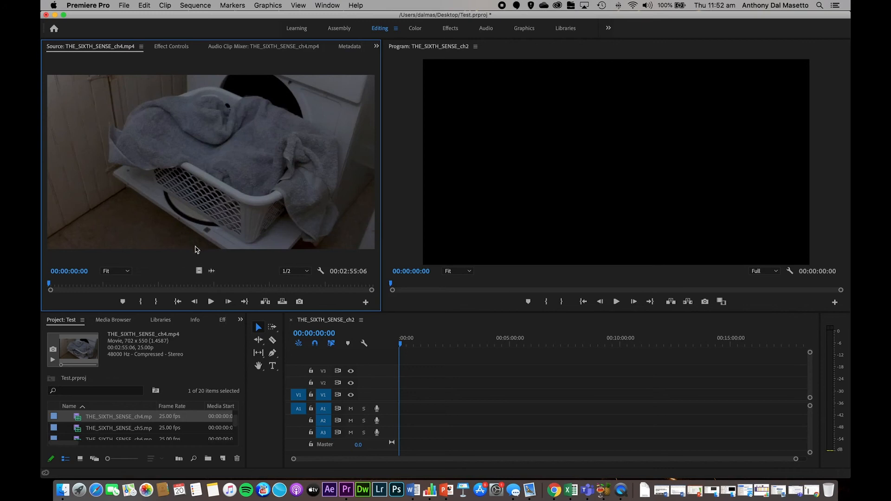
- Mark an In point at 00:00:39:21 and an Out point at 00:00:43:06 in the ch4 source clip
{"action": "left_click", "coordinate": [50, 282]}
{"action": "mouse_move", "coordinate": [50, 285]}
{"action": "left_mouse_down"}
{"action": "mouse_move", "coordinate": [131, 284]}
{"action": "mouse_move", "coordinate": [121, 286]}
{"action": "left_mouse_up"}
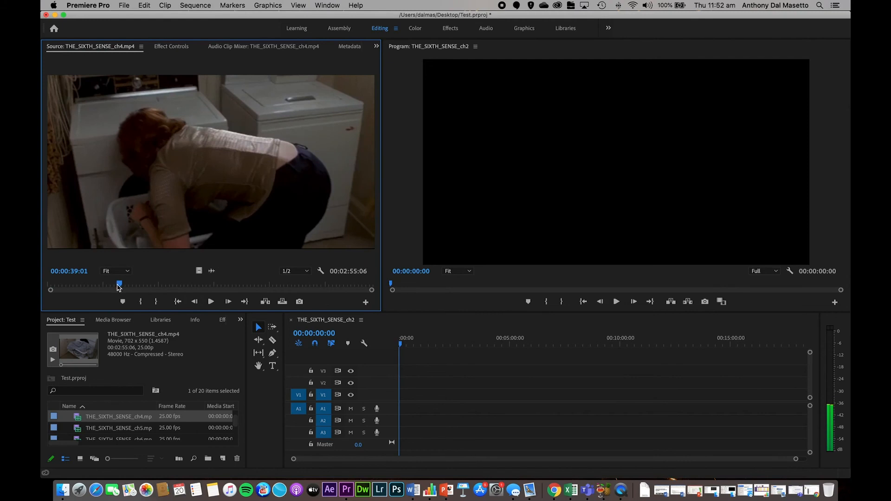
{"action": "left_click_drag", "start_coordinate": [119, 285], "coordinate": [122, 285]}
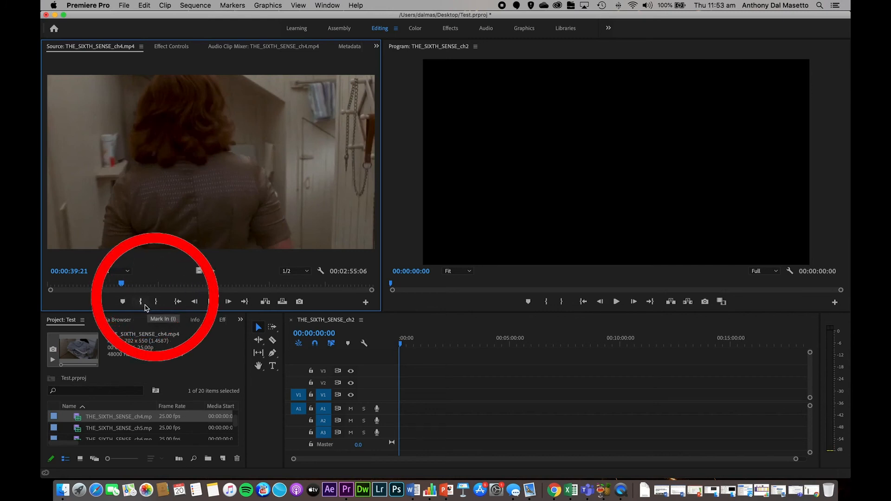
{"action": "left_click", "coordinate": [145, 305]}
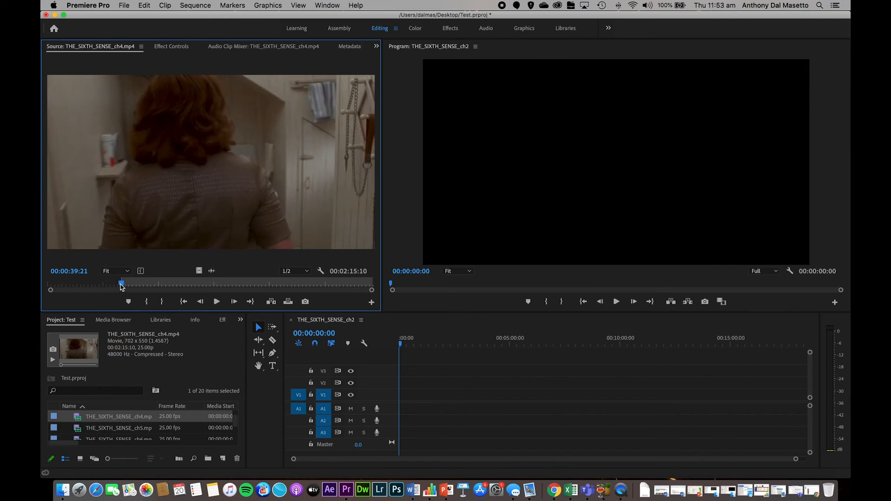
{"action": "left_click_drag", "start_coordinate": [121, 284], "coordinate": [128, 284]}
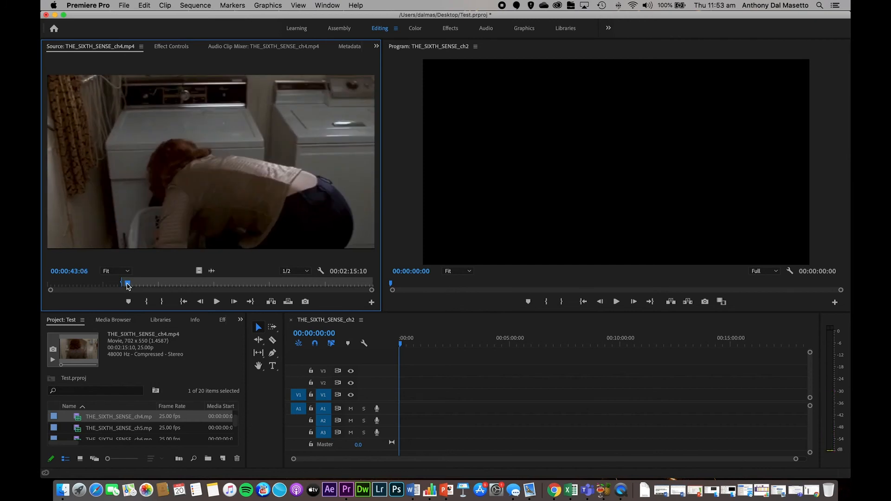
{"action": "left_click", "coordinate": [161, 302]}
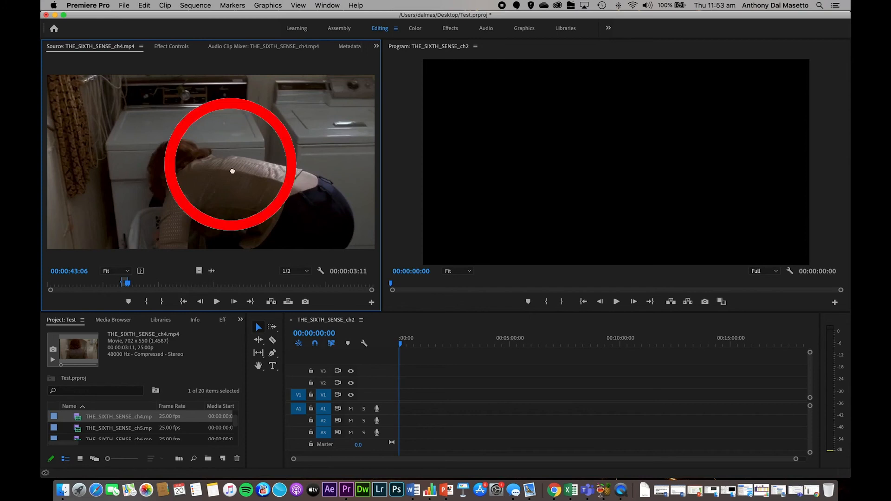
- Insert the marked section of the ch4 clip at the start of tracks V1 and A1 in the sequence
{"action": "left_click_drag", "start_coordinate": [207, 177], "coordinate": [397, 401]}
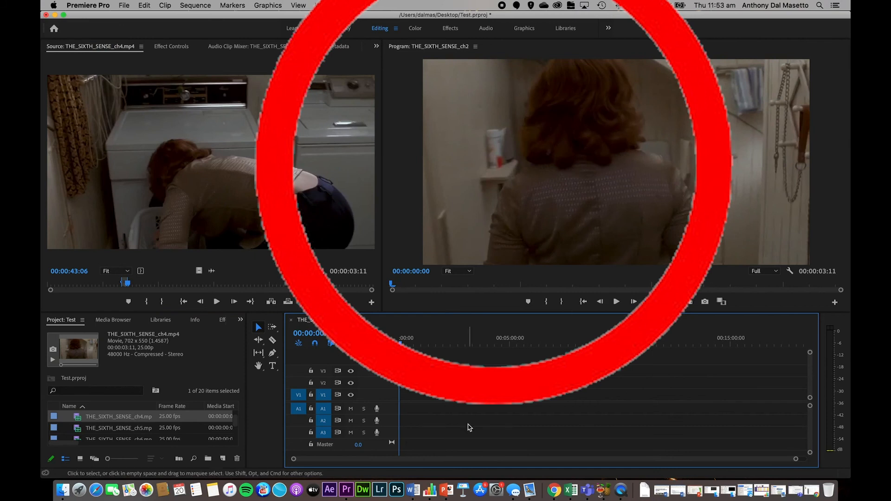
{"action": "key", "text": "equal"}
{"action": "key", "text": "equal"}
{"action": "key", "text": "equal"}
{"action": "key", "text": "equal"}
{"action": "key", "text": "equal"}
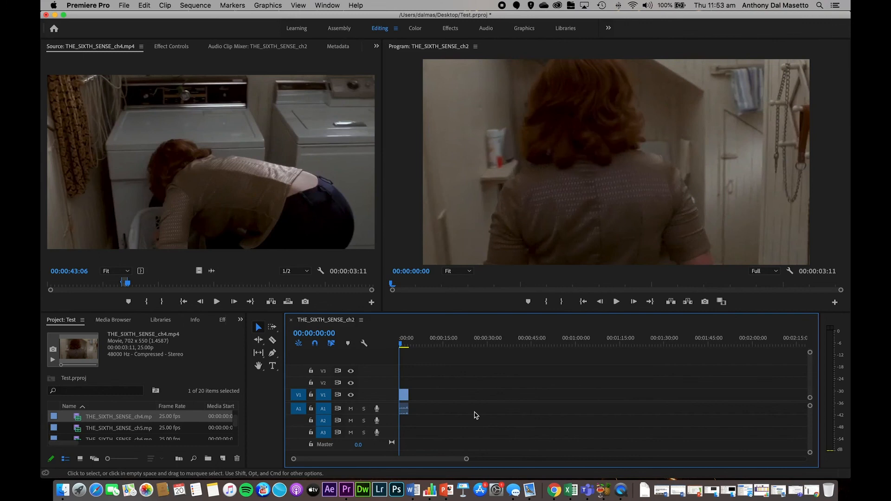
{"action": "key", "text": "equal"}
{"action": "key", "text": "equal"}
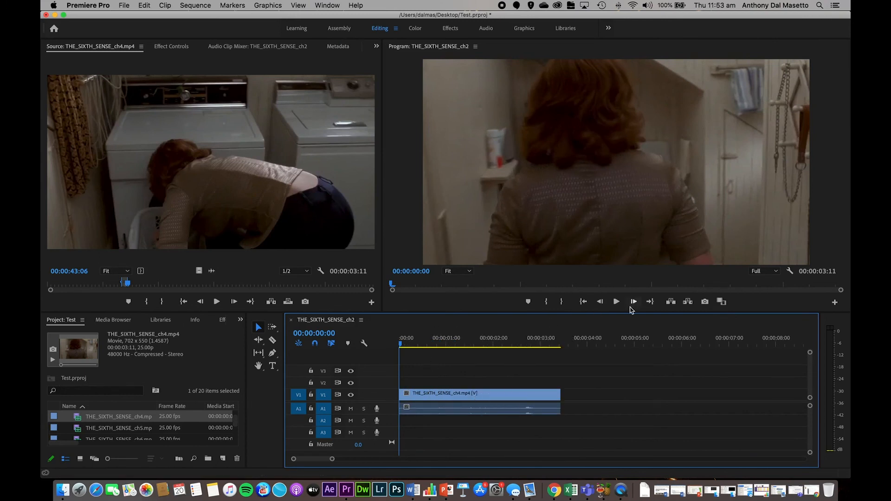
- Play back the ch4 clip in the sequence and scrub to its end at 00:00:03:10
{"action": "left_click", "coordinate": [617, 303]}
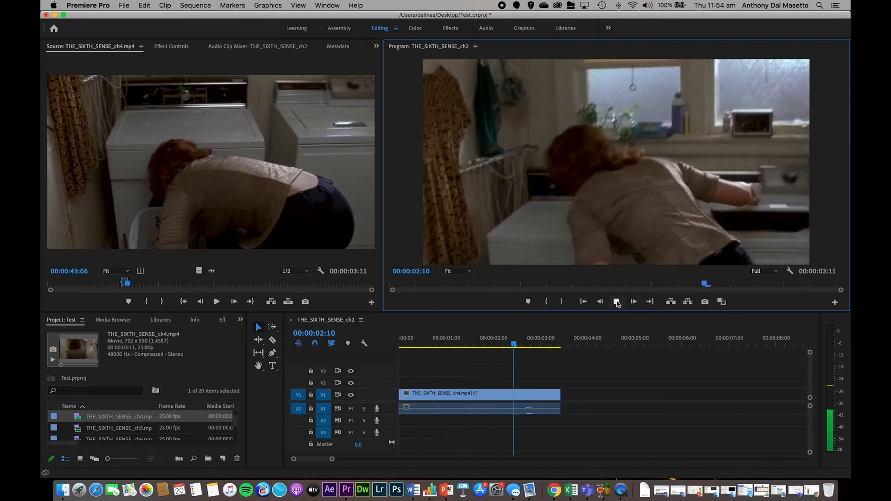
{"action": "left_click", "coordinate": [617, 302]}
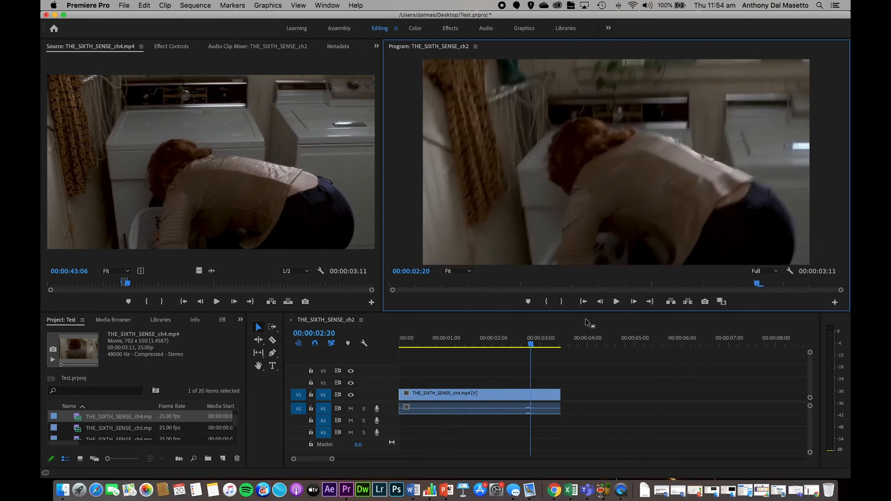
{"action": "left_click_drag", "start_coordinate": [533, 351], "coordinate": [562, 350]}
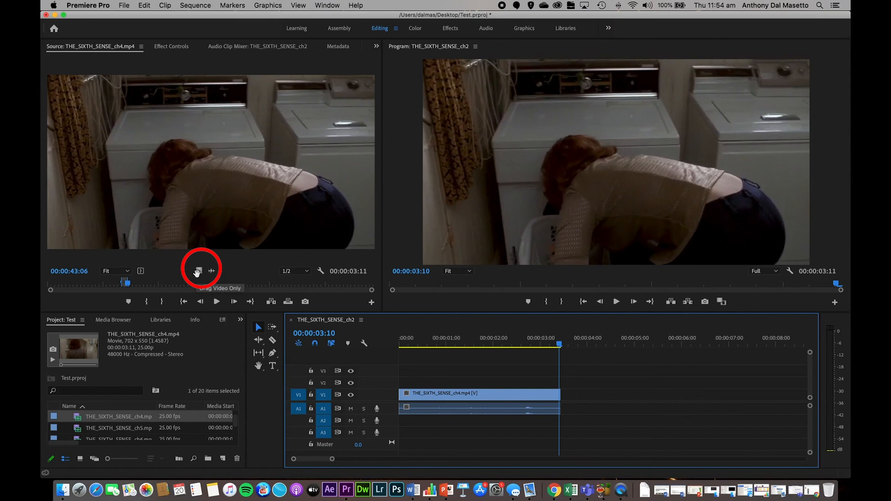
- Place only the video of the marked ch4 section on V1 near the first clip's end, and only its audio further along A1
{"action": "left_click_drag", "start_coordinate": [197, 272], "coordinate": [554, 398]}
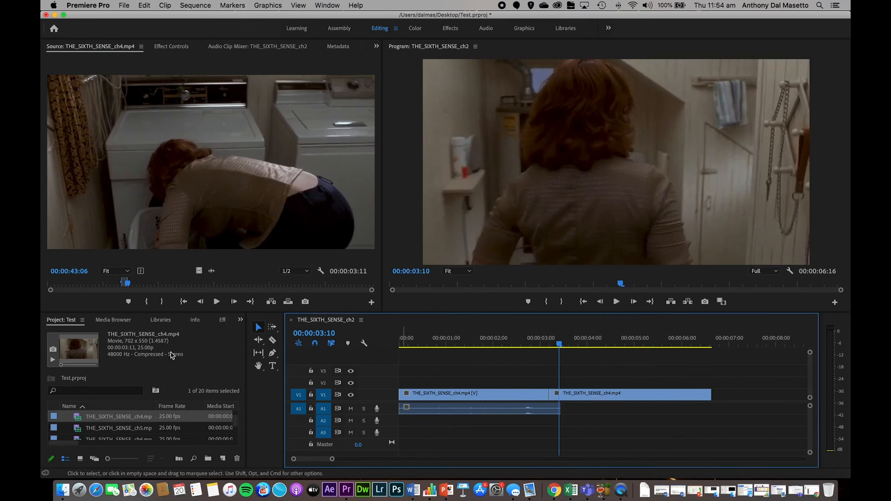
{"action": "left_click", "coordinate": [212, 270]}
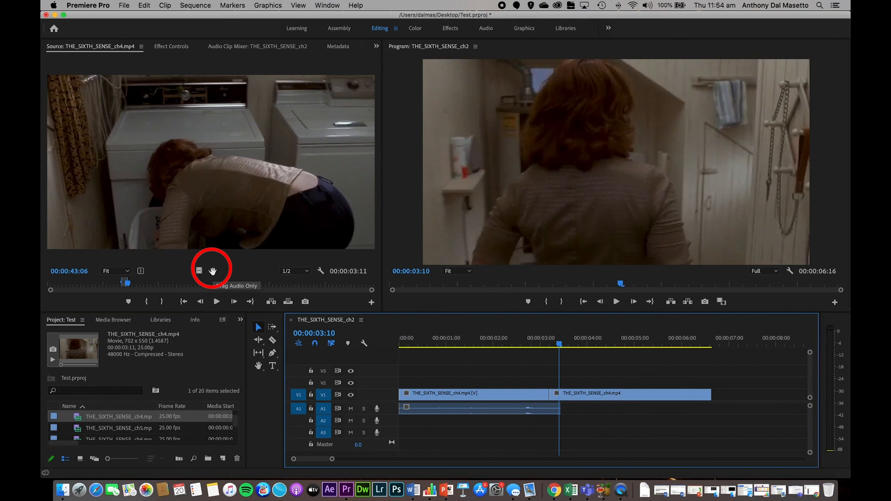
{"action": "left_click_drag", "start_coordinate": [212, 270], "coordinate": [674, 409]}
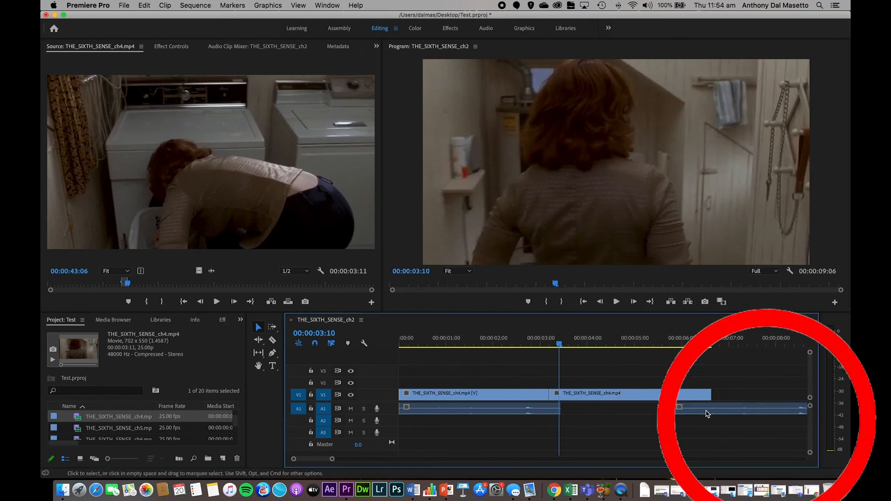
- Delete the separate audio-only clip from A1 and the second, video-only ch4 clip from V1
{"action": "left_click", "coordinate": [737, 413]}
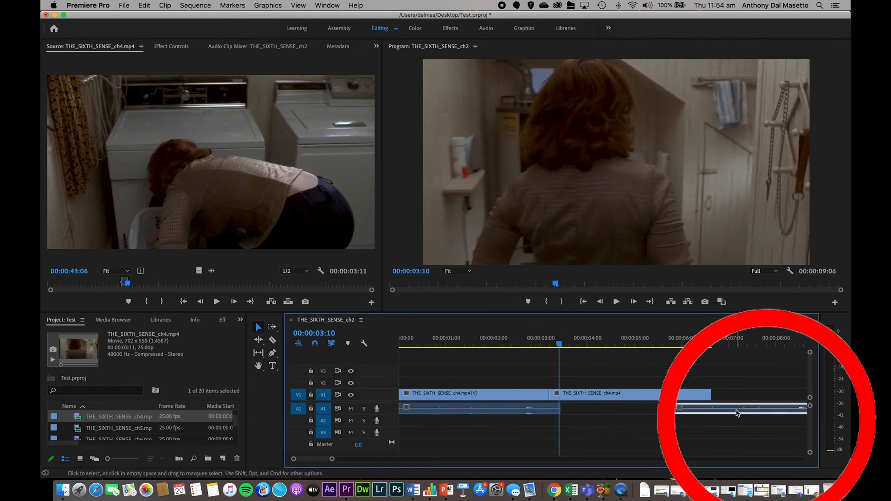
{"action": "key", "text": "Delete"}
{"action": "left_click", "coordinate": [685, 397]}
{"action": "key", "text": "Delete"}
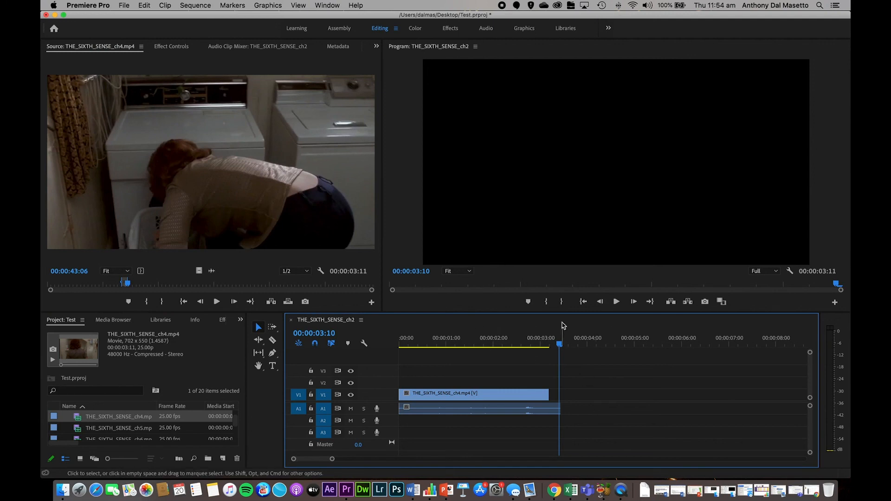
- Trim the end of the remaining ch4 clip back to 00:00:02:21
{"action": "left_click_drag", "start_coordinate": [559, 349], "coordinate": [535, 352]}
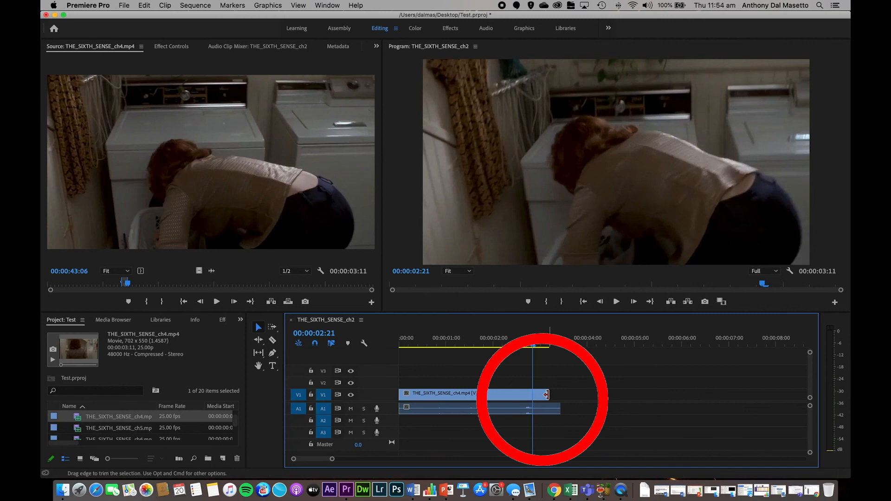
{"action": "left_click_drag", "start_coordinate": [546, 395], "coordinate": [532, 395]}
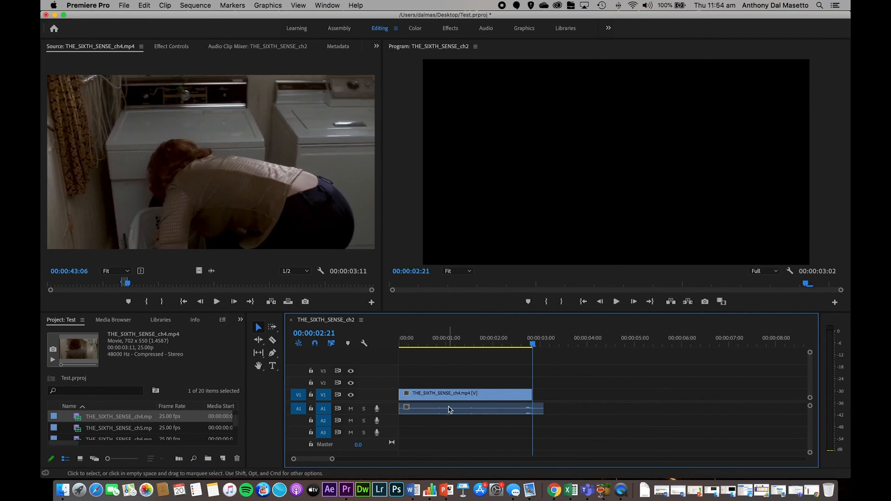
- Set the playhead to 00:00:02:03, move the ch4 clip to about 00:00:04:00, and return it to the start of the sequence
{"action": "left_click", "coordinate": [489, 399]}
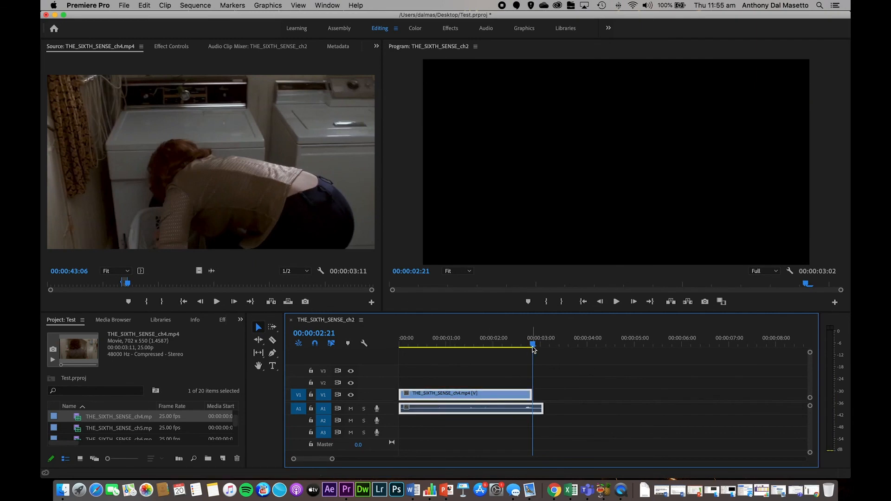
{"action": "left_click_drag", "start_coordinate": [533, 348], "coordinate": [498, 346]}
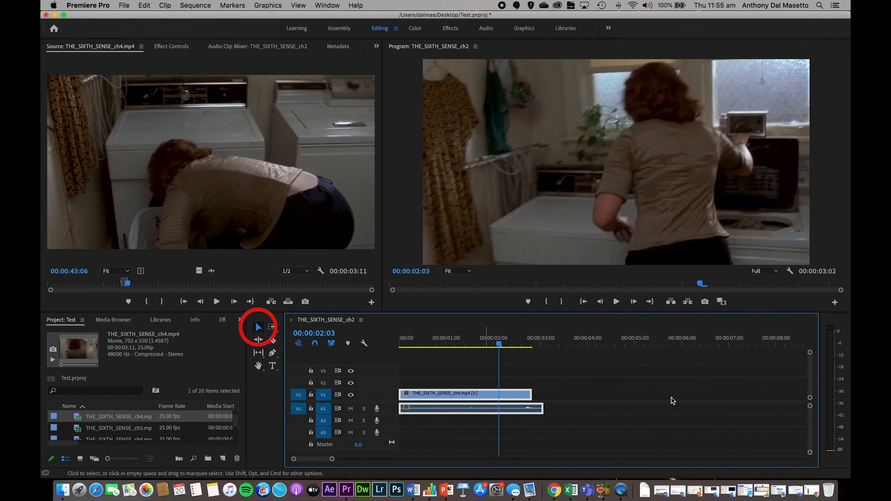
{"action": "left_click_drag", "start_coordinate": [486, 397], "coordinate": [637, 366]}
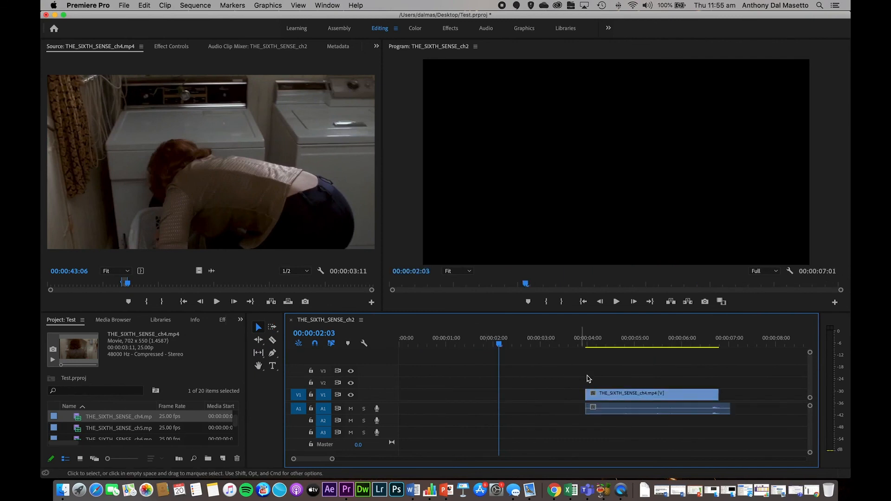
{"action": "left_click_drag", "start_coordinate": [659, 394], "coordinate": [390, 399]}
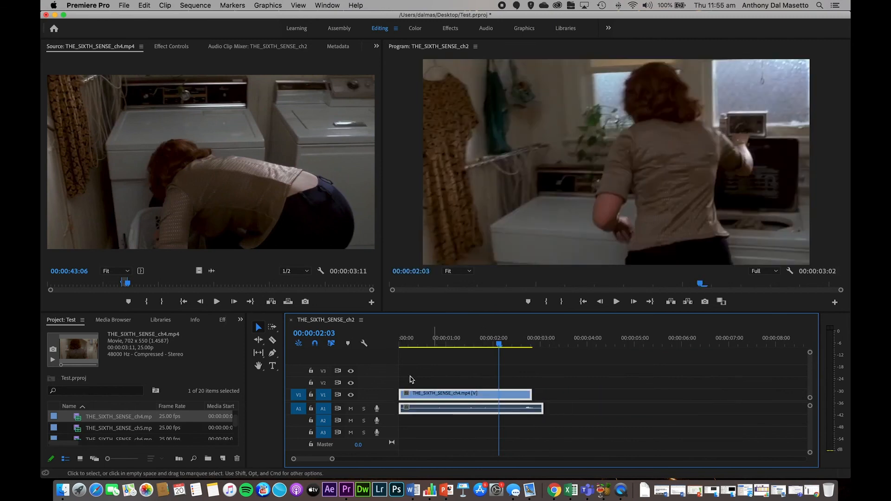
- Split the ch4 clip with the Razor tool at about 1.5 and 1.9 seconds
{"action": "left_click", "coordinate": [273, 343]}
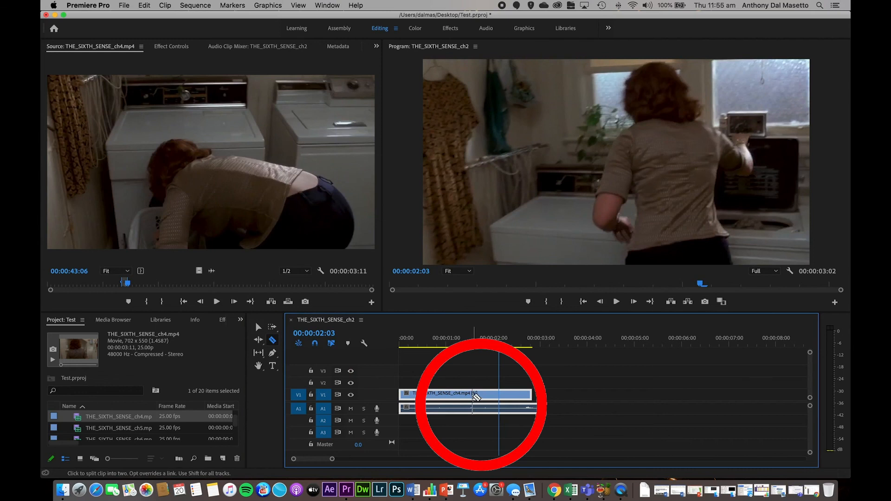
{"action": "left_click", "coordinate": [473, 399]}
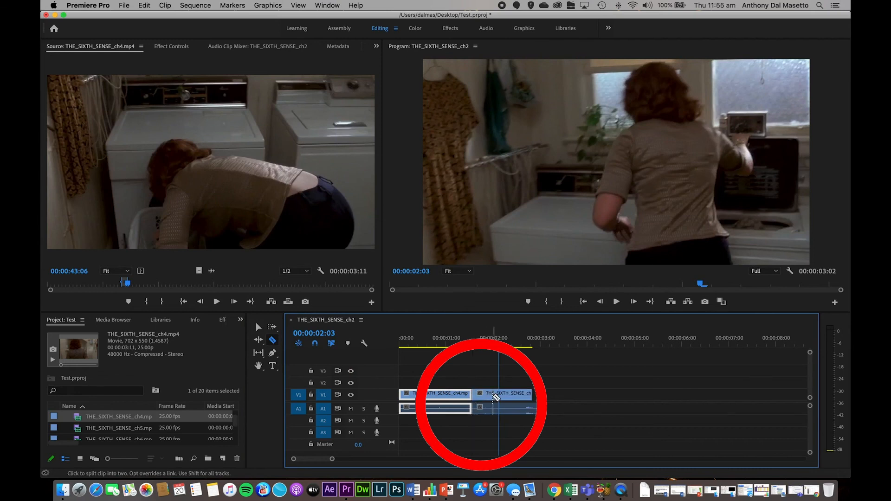
{"action": "left_click", "coordinate": [491, 395]}
- Delete the short middle segment of the ch4 clip and move the last segment against the first to close the gap
{"action": "left_click", "coordinate": [259, 326]}
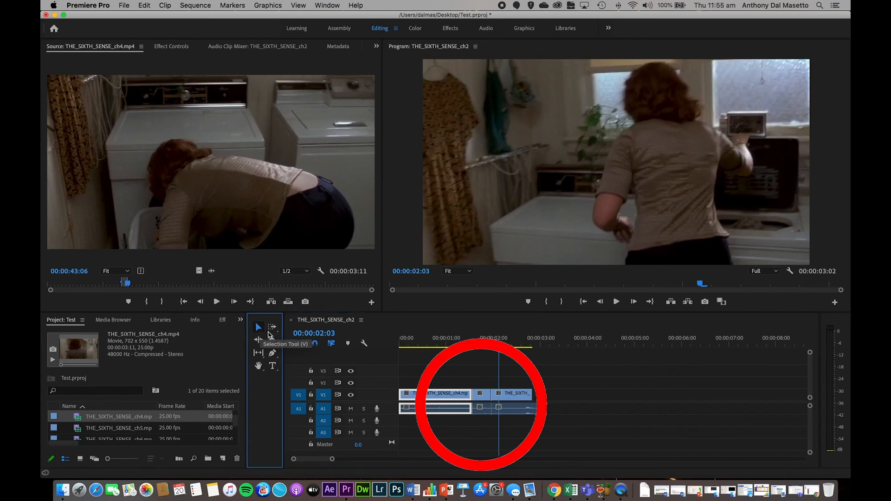
{"action": "left_click", "coordinate": [485, 398]}
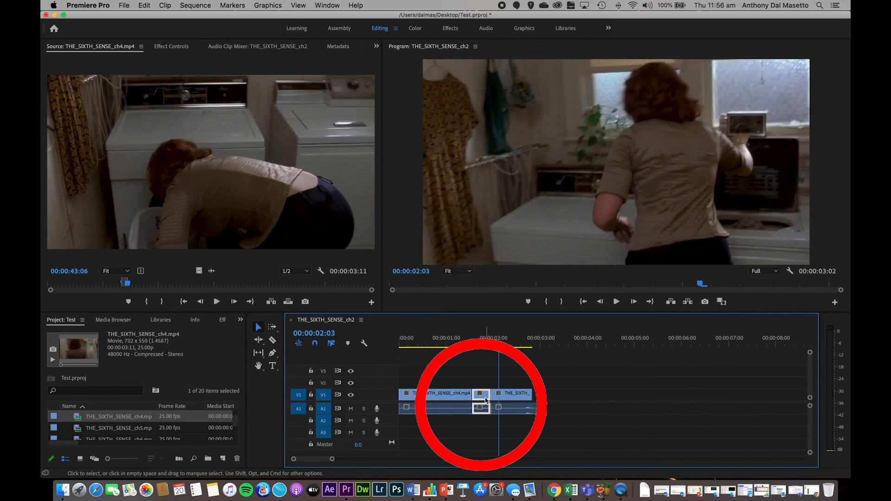
{"action": "key", "text": "Delete"}
{"action": "left_click", "coordinate": [507, 399]}
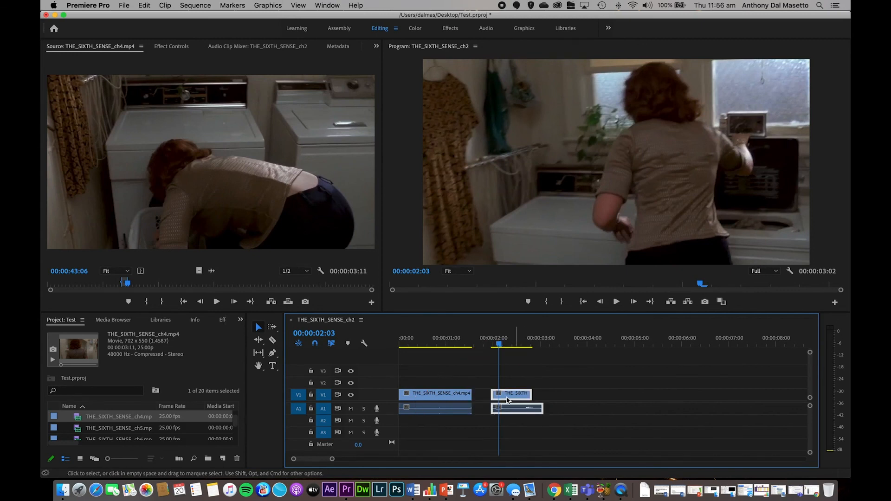
{"action": "mouse_move", "coordinate": [519, 399]}
{"action": "left_mouse_down"}
{"action": "mouse_move", "coordinate": [496, 400]}
{"action": "mouse_move", "coordinate": [506, 400]}
{"action": "left_mouse_up"}
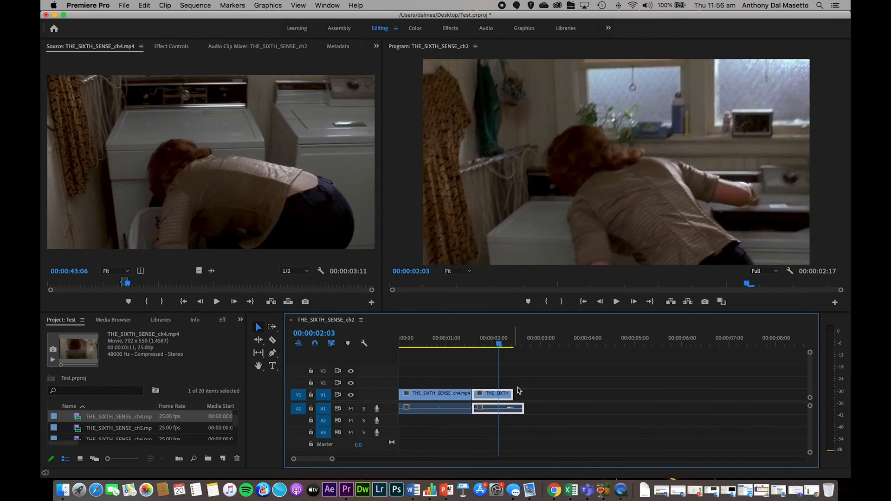